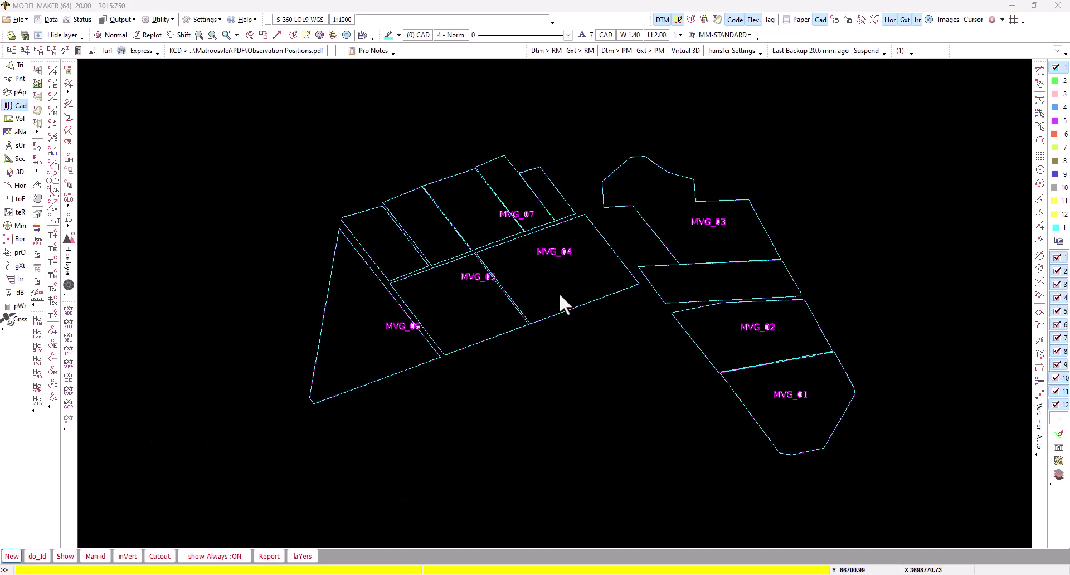
# - Open the Cursor Snap Modes settings from the drawing canvas
pyautogui.rightClick(536, 343)
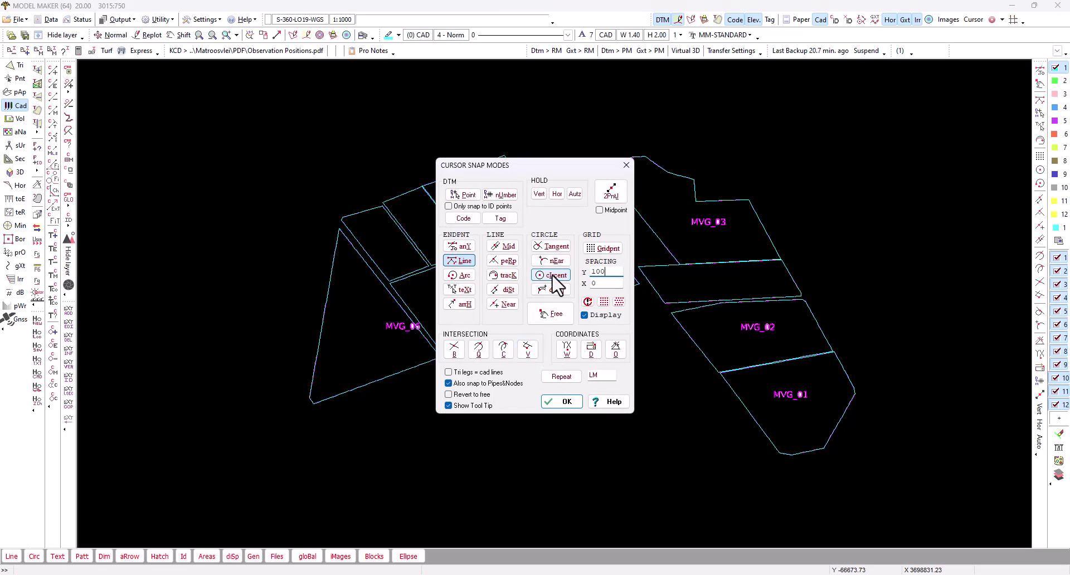
# - Set the snap grid spacing to 100 by 100 and start positioning the grid
pyautogui.press('Tab')
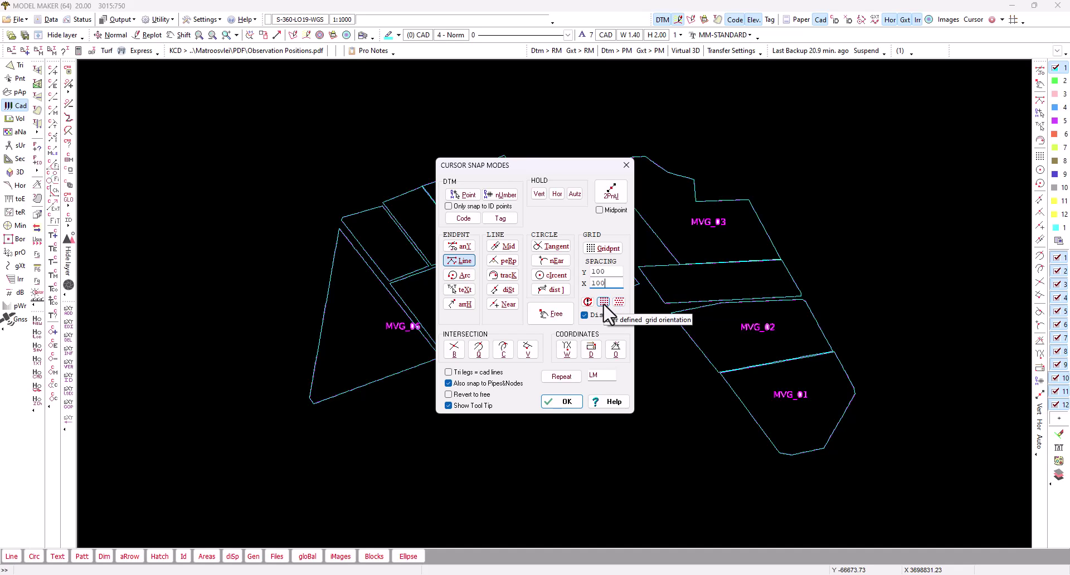
pyautogui.click(604, 301)
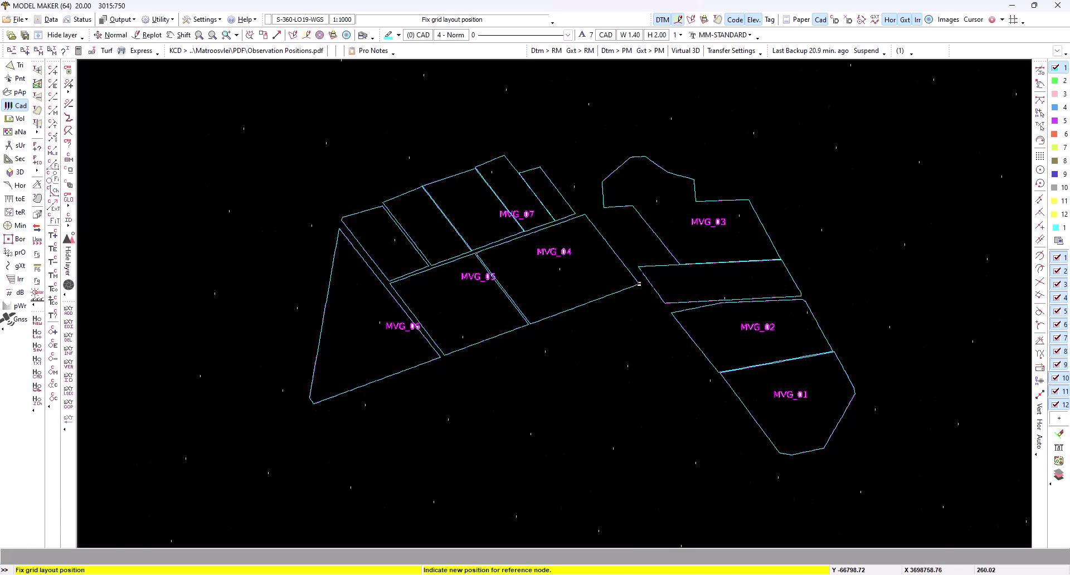
pyautogui.rightClick(638, 283)
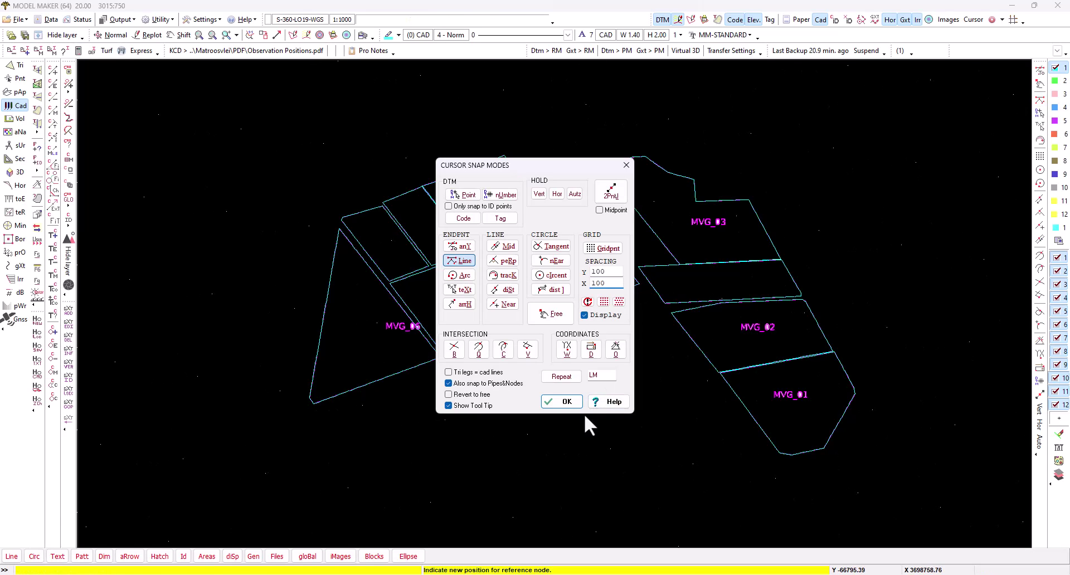
pyautogui.click(566, 402)
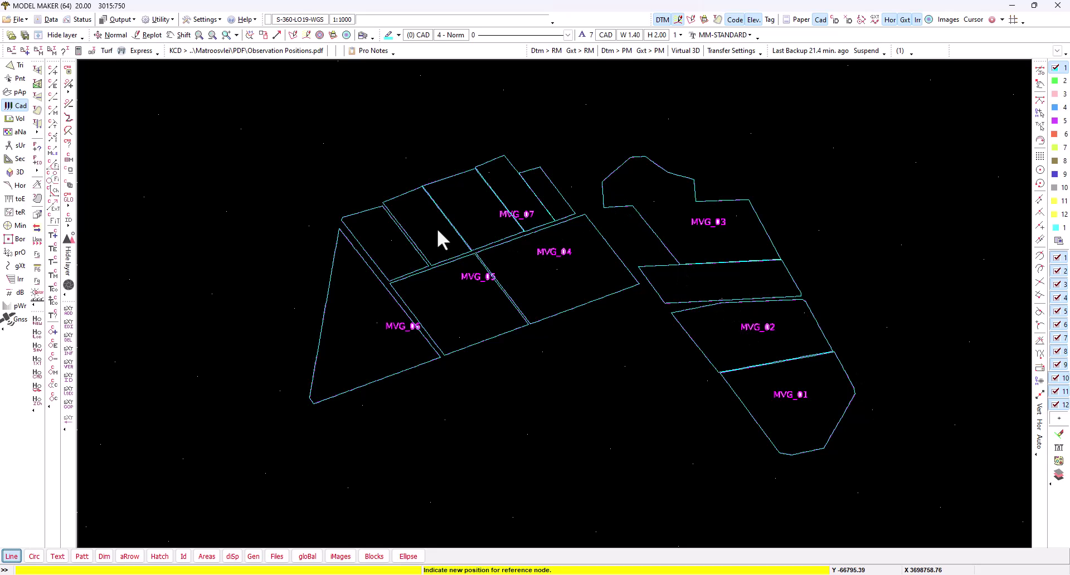
# - Start adding DTM points with Grid in area over an irregular area
pyautogui.click(16, 80)
pyautogui.click(65, 556)
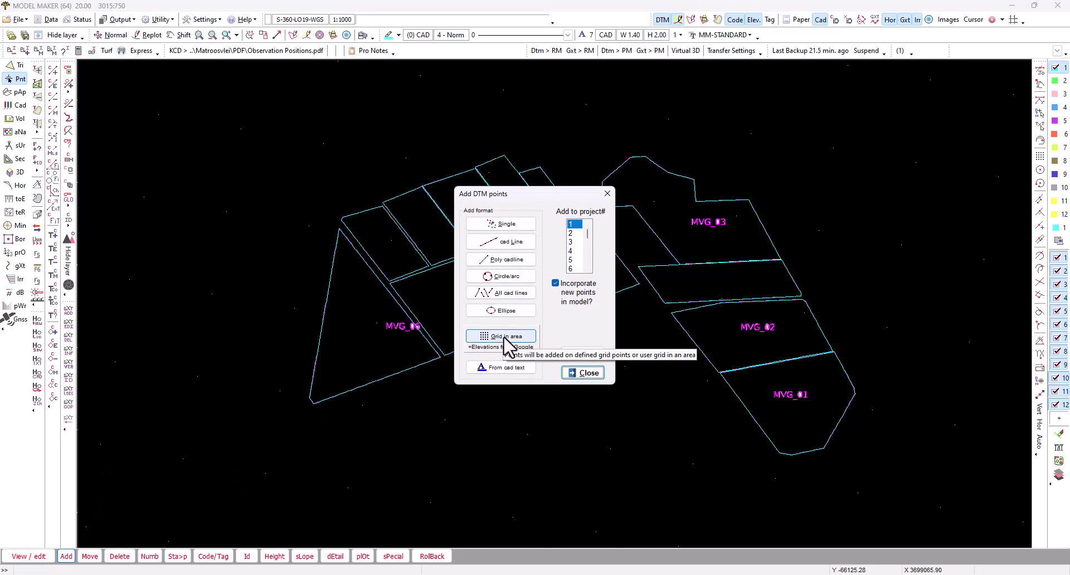
pyautogui.click(505, 337)
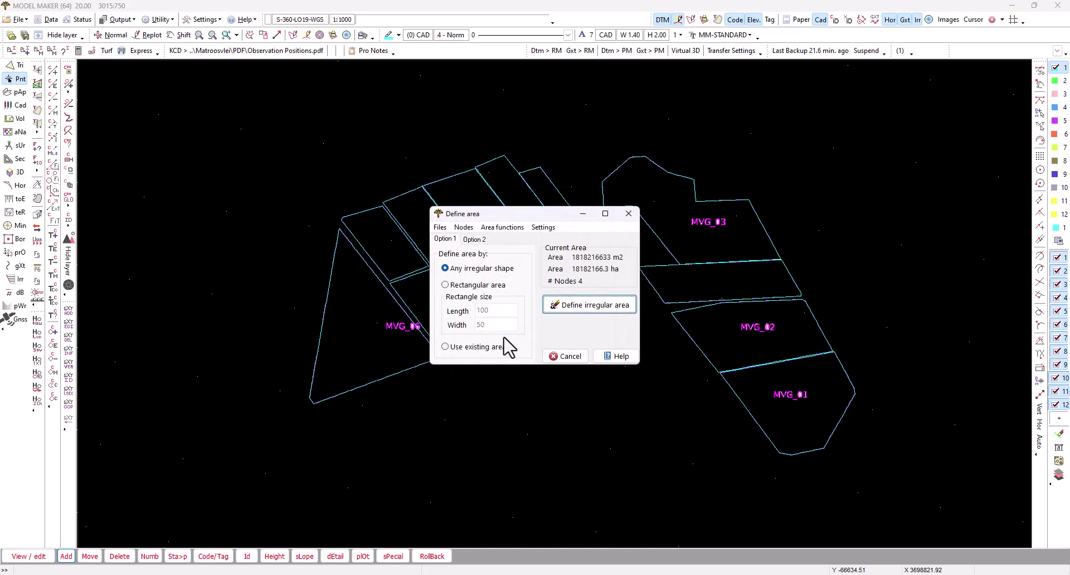
pyautogui.click(579, 307)
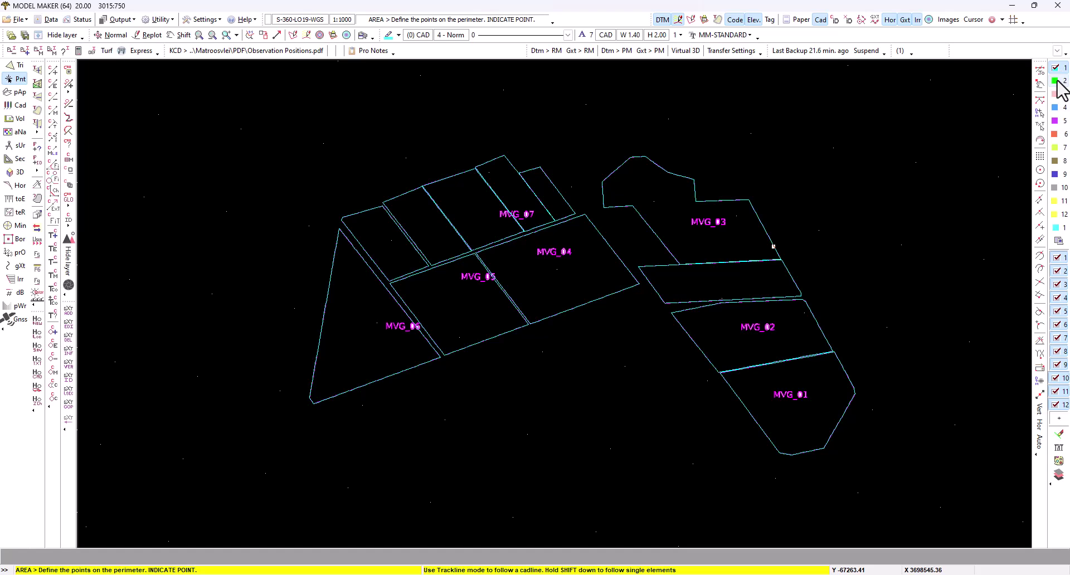
# - Make layer 2 current and outline a closed perimeter around all field blocks
pyautogui.click(1057, 81)
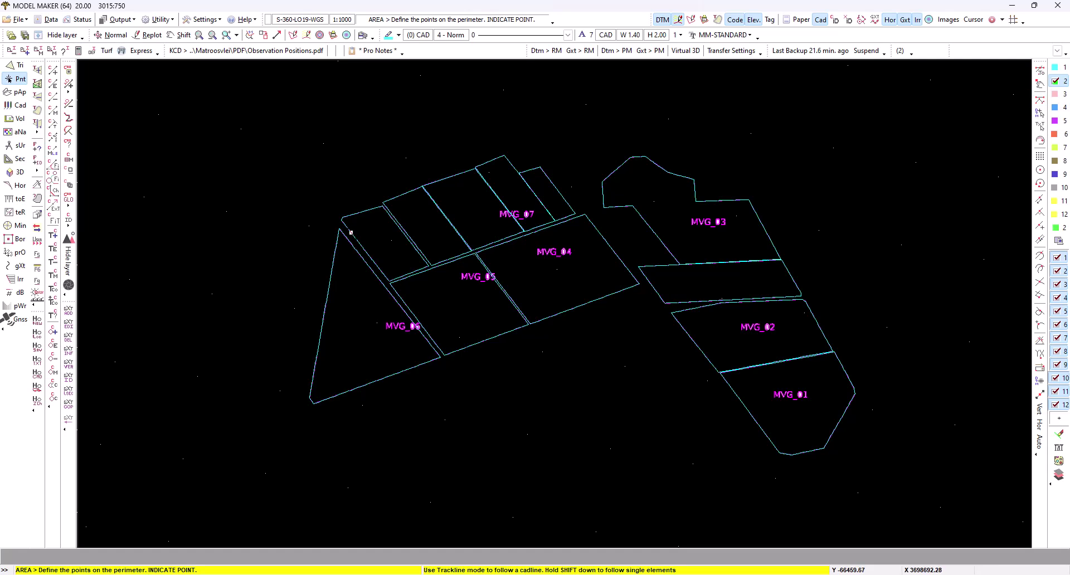
pyautogui.click(341, 220)
pyautogui.click(310, 400)
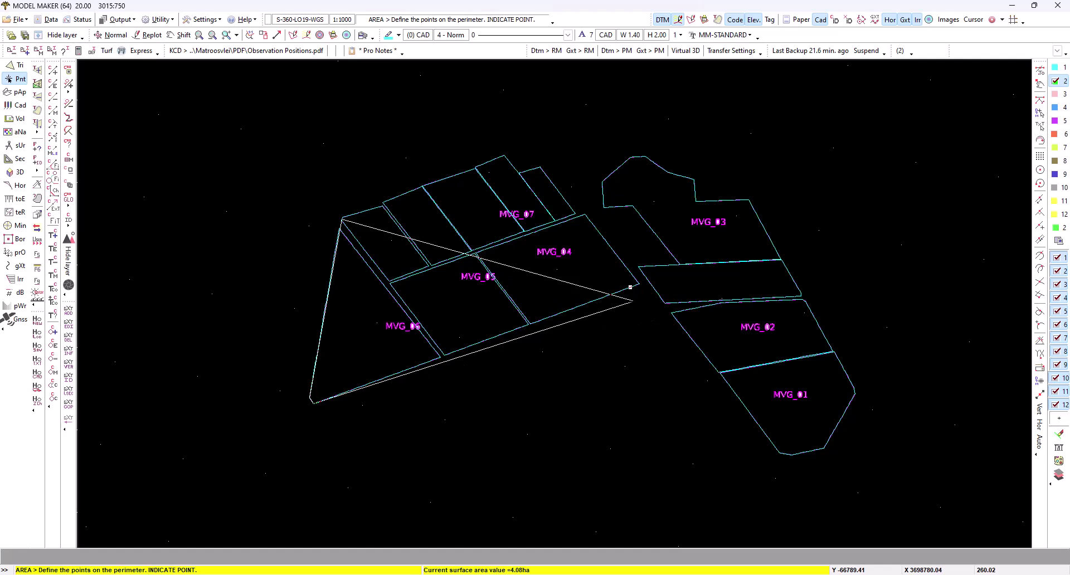
pyautogui.click(637, 286)
pyautogui.click(686, 331)
pyautogui.click(778, 453)
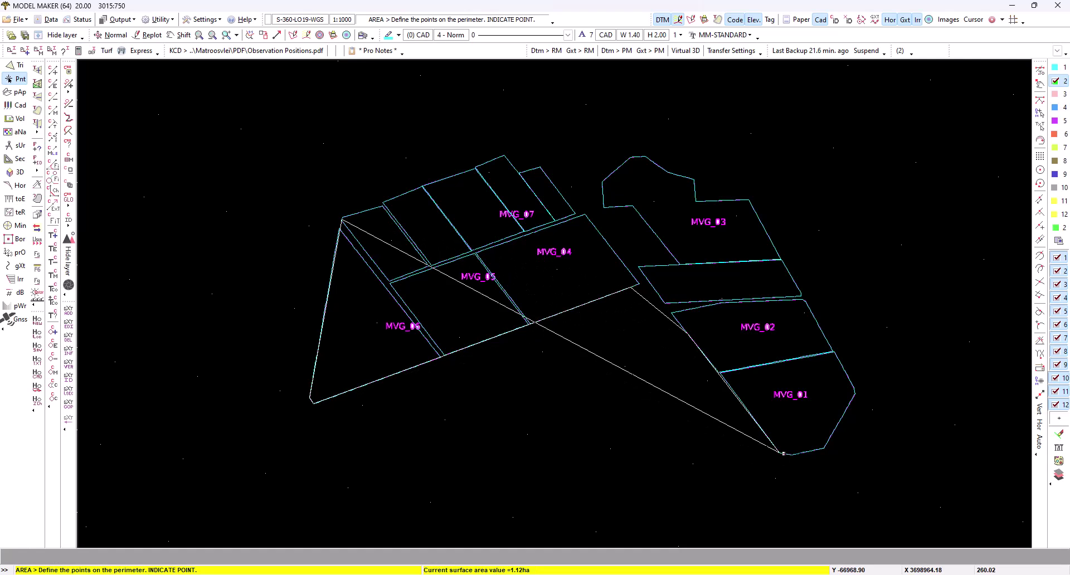
pyautogui.click(823, 448)
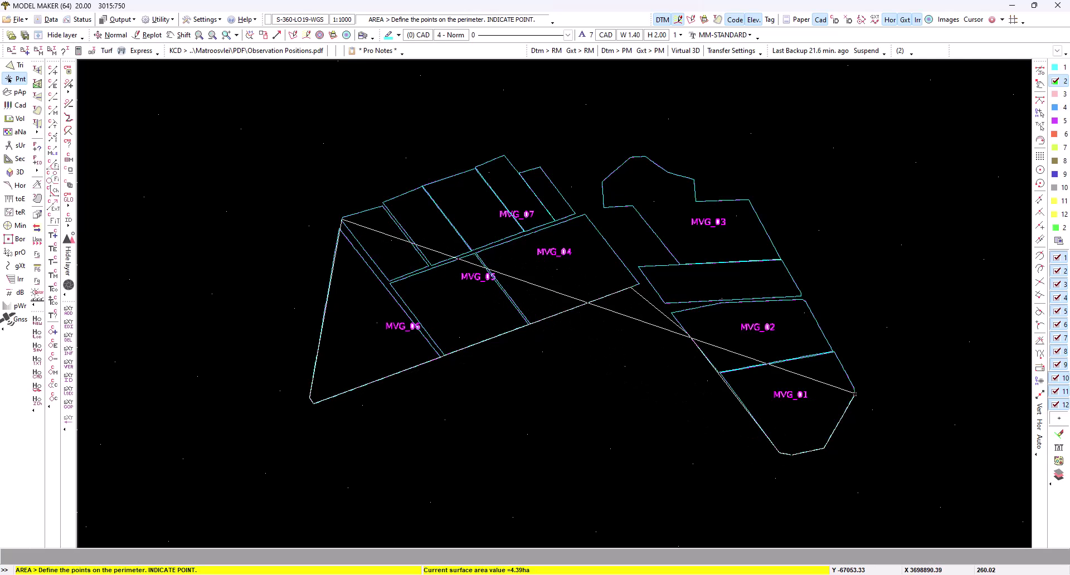
pyautogui.click(854, 393)
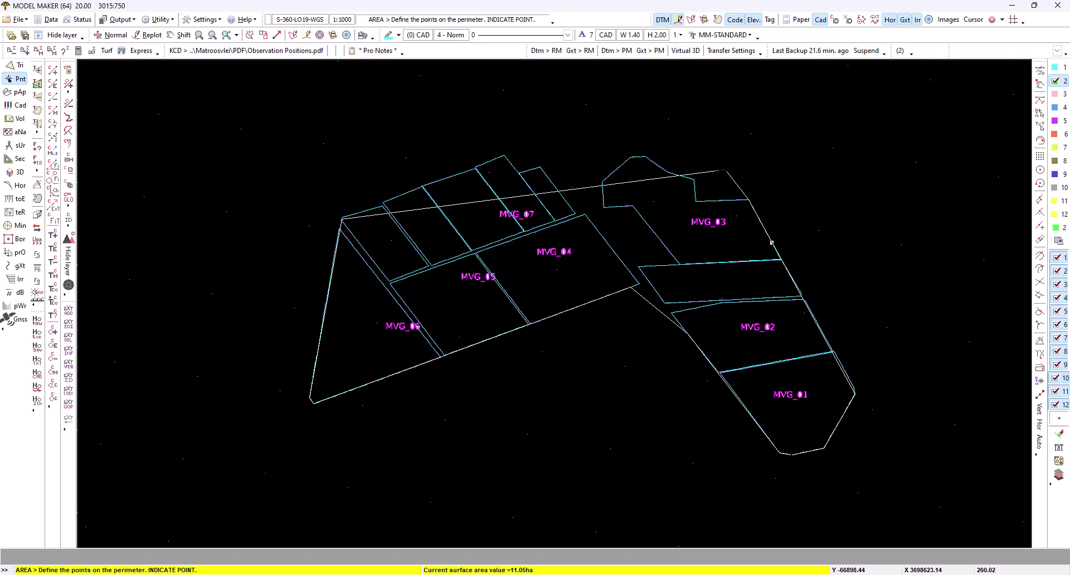
pyautogui.click(607, 144)
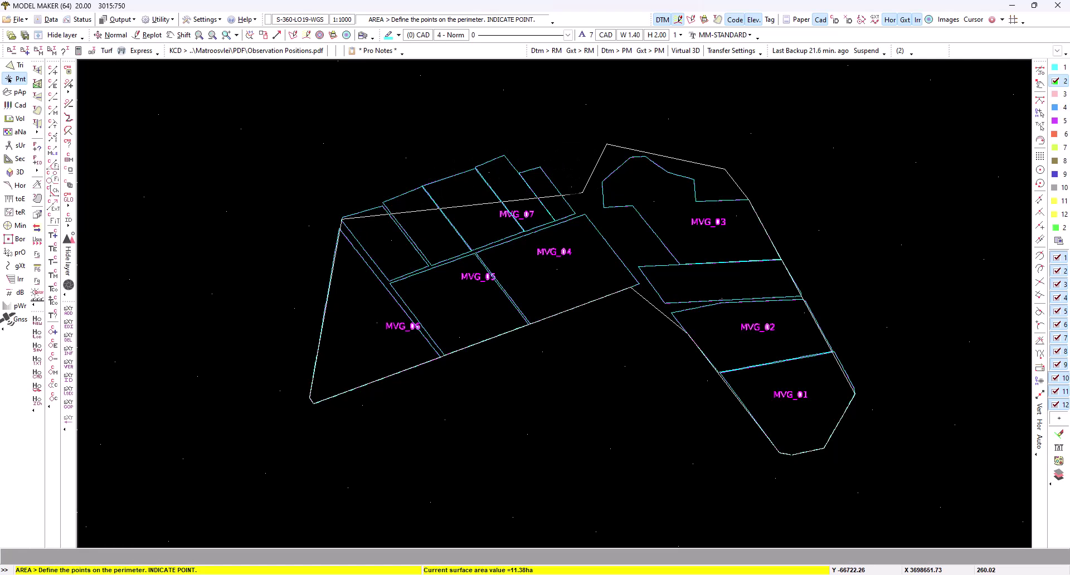
pyautogui.click(582, 192)
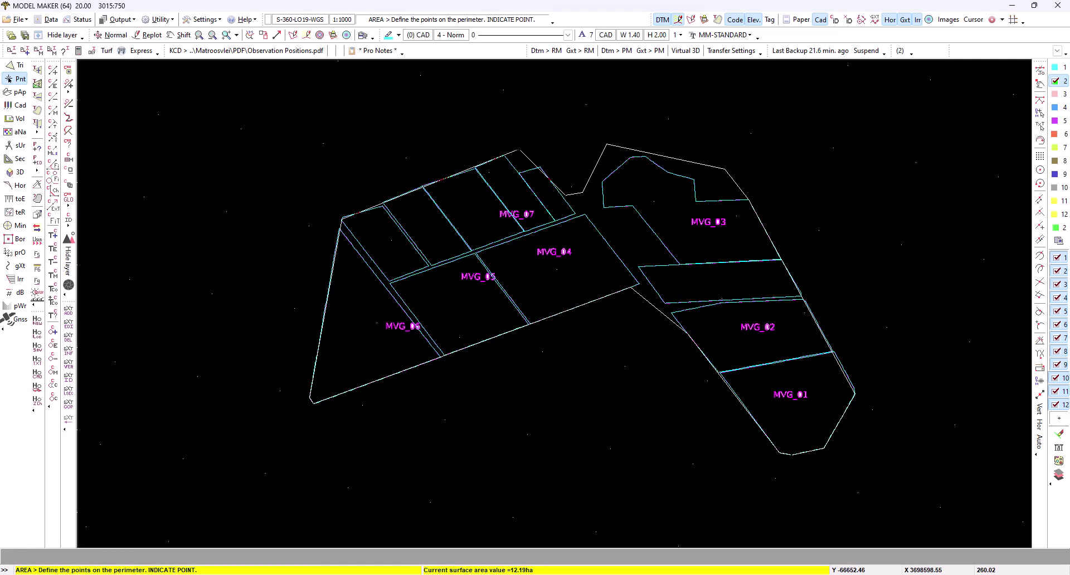
pyautogui.click(519, 149)
pyautogui.rightClick(544, 161)
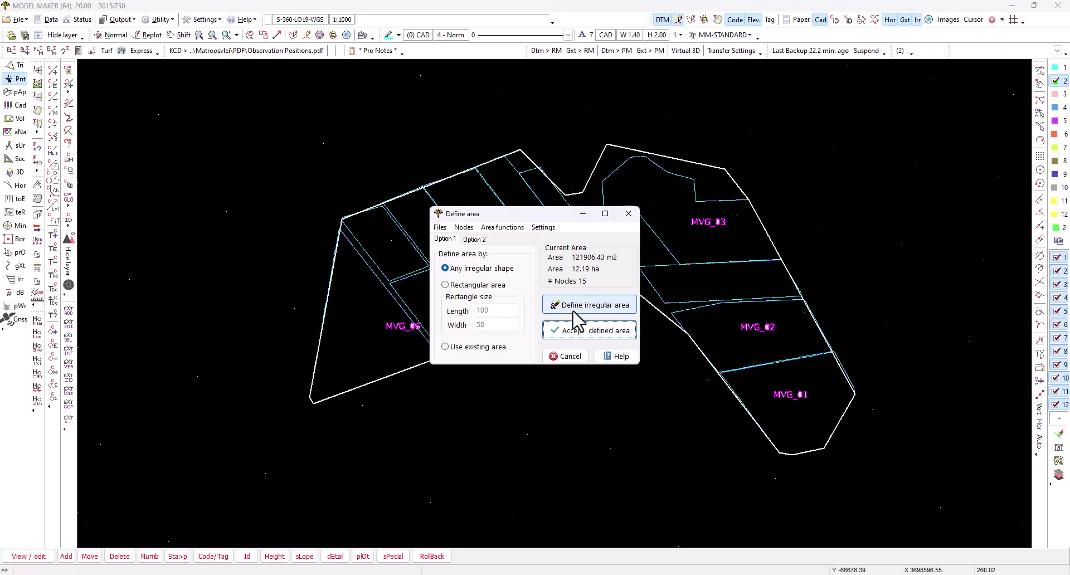
# - Accept the area, set point spacing to 10, and place DTM points on a fixed grid
pyautogui.click(578, 332)
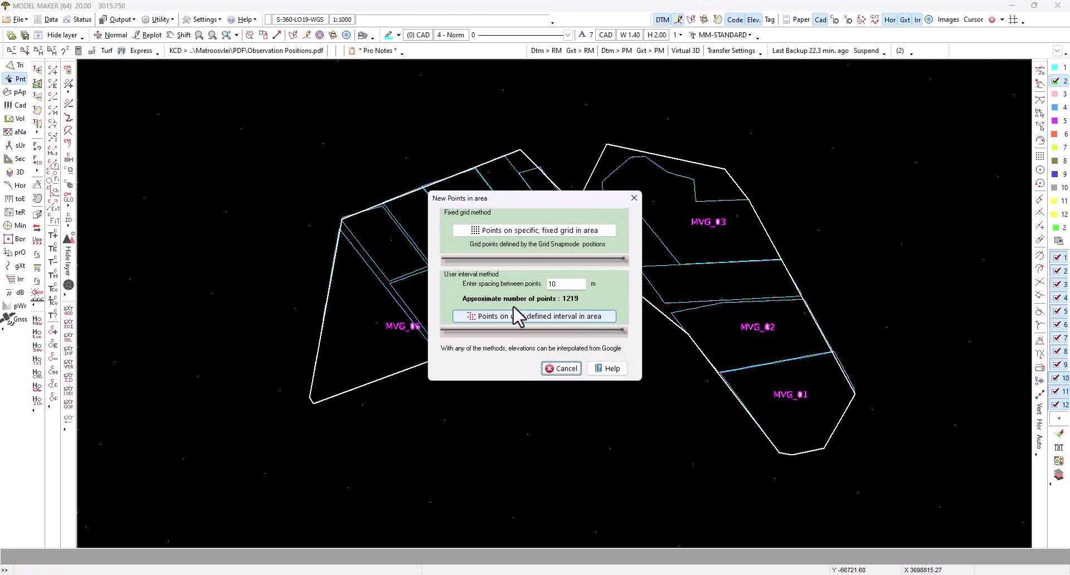
pyautogui.doubleClick(555, 284)
pyautogui.press('BackSpace')
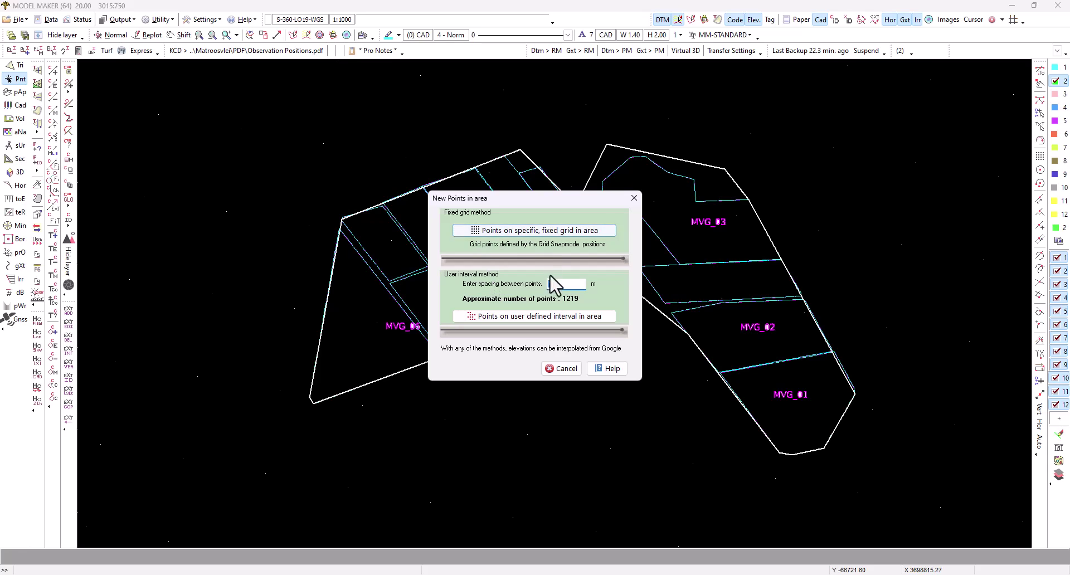
pyautogui.write('1')
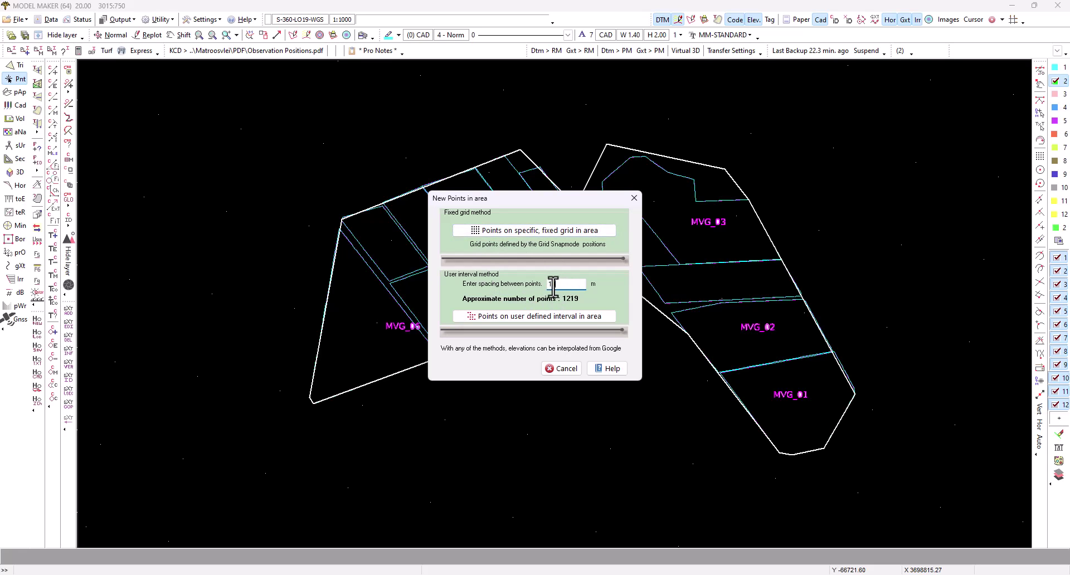
pyautogui.write('0')
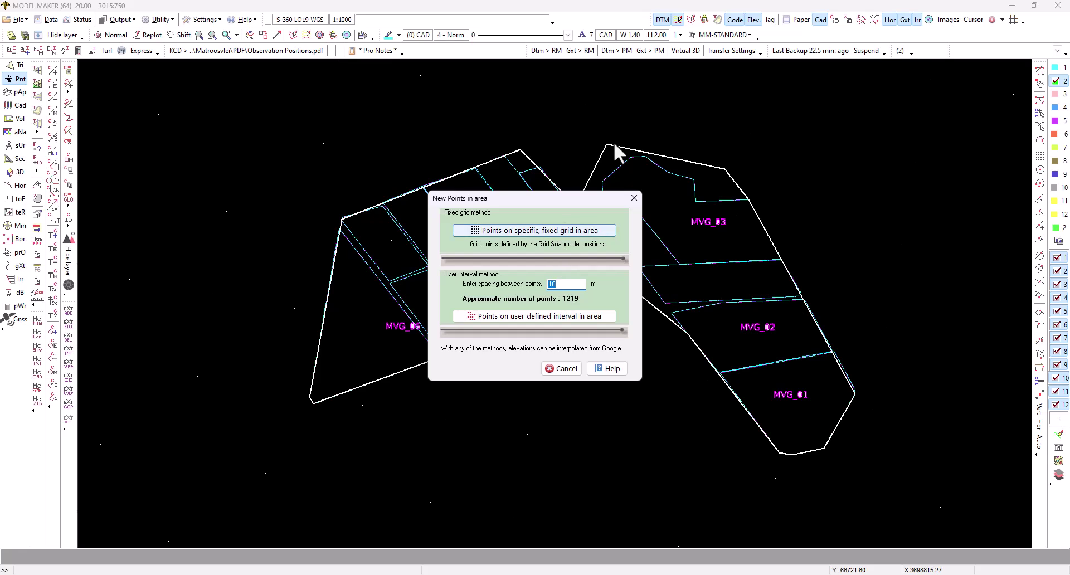
pyautogui.click(529, 230)
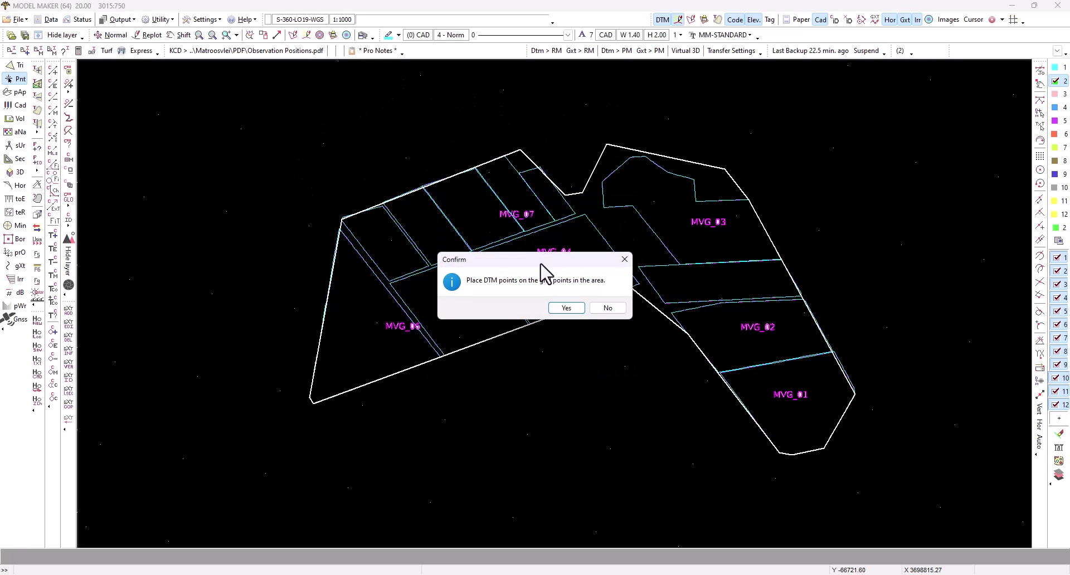
pyautogui.click(575, 308)
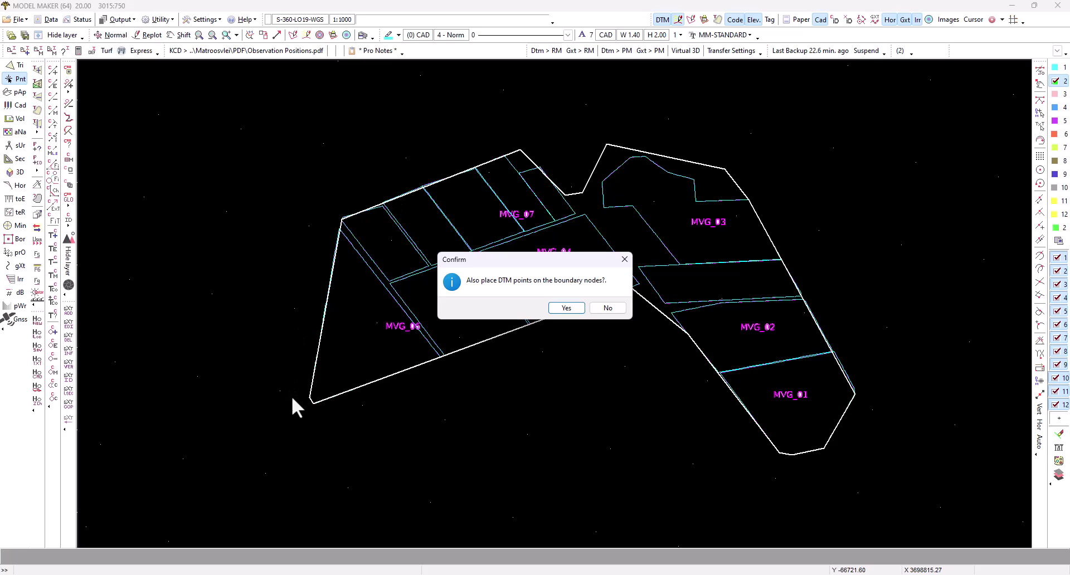
# - Skip boundary nodes and create points coded from MVG_01, auto-incrementing, at fixed elevation 0
pyautogui.click(606, 308)
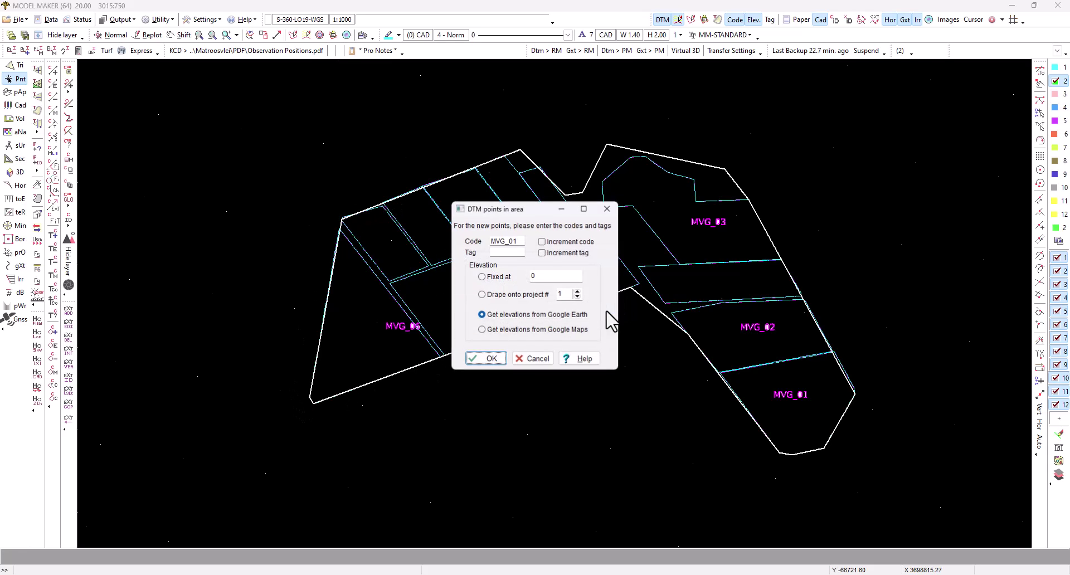
pyautogui.doubleClick(518, 242)
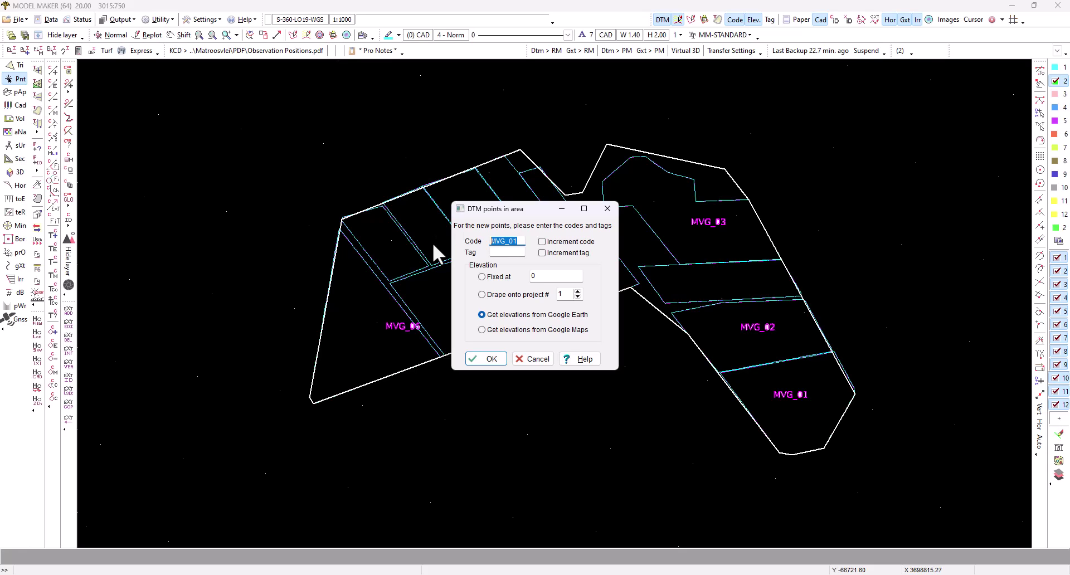
pyautogui.click(541, 241)
pyautogui.click(494, 330)
pyautogui.click(494, 279)
pyautogui.click(488, 358)
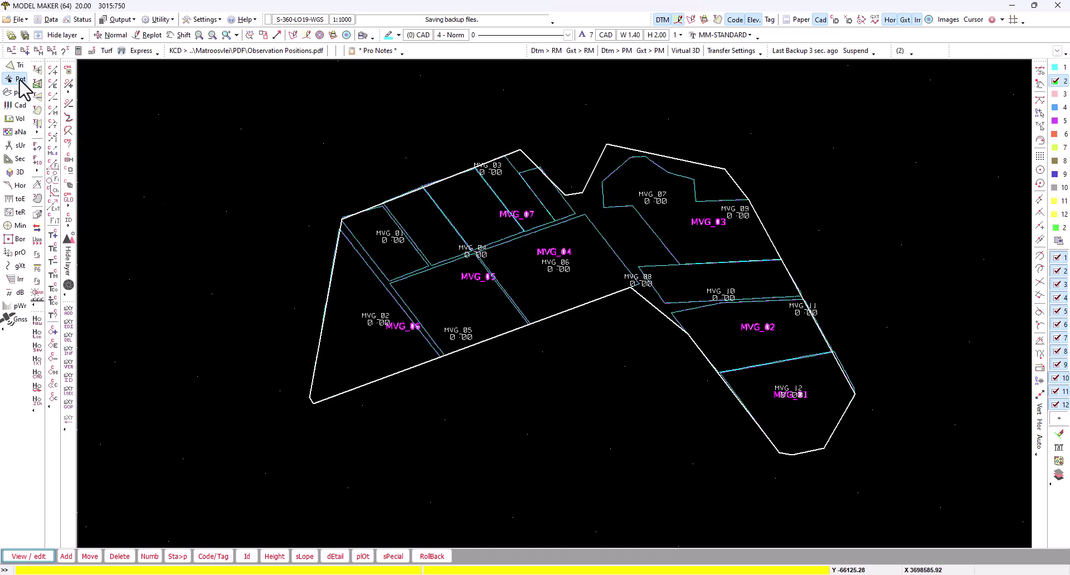
# - Move MVG_04, the point near MVG_08, and MVG_10 to new positions
pyautogui.click(90, 556)
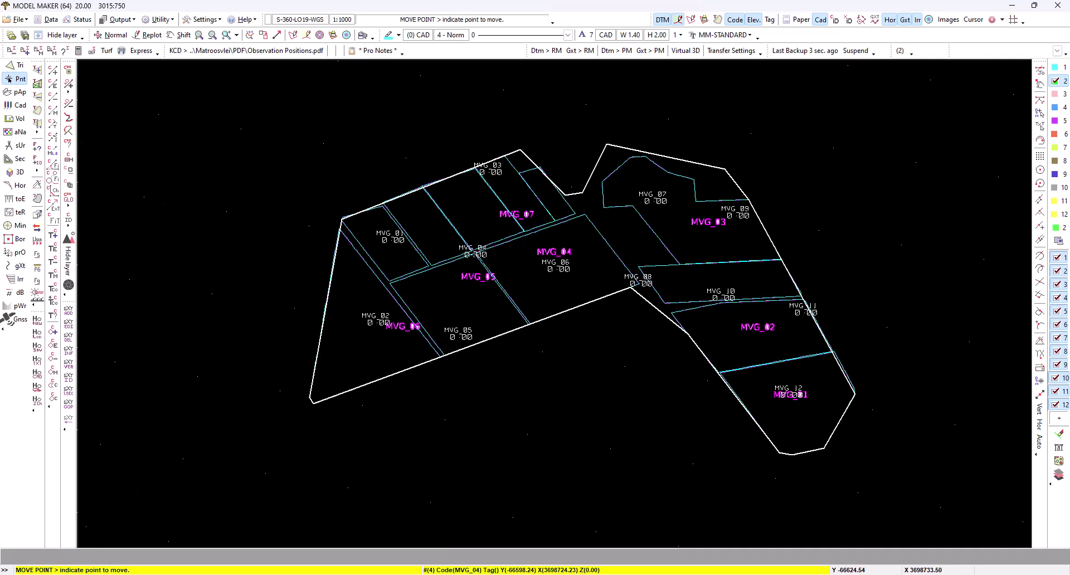
pyautogui.click(477, 253)
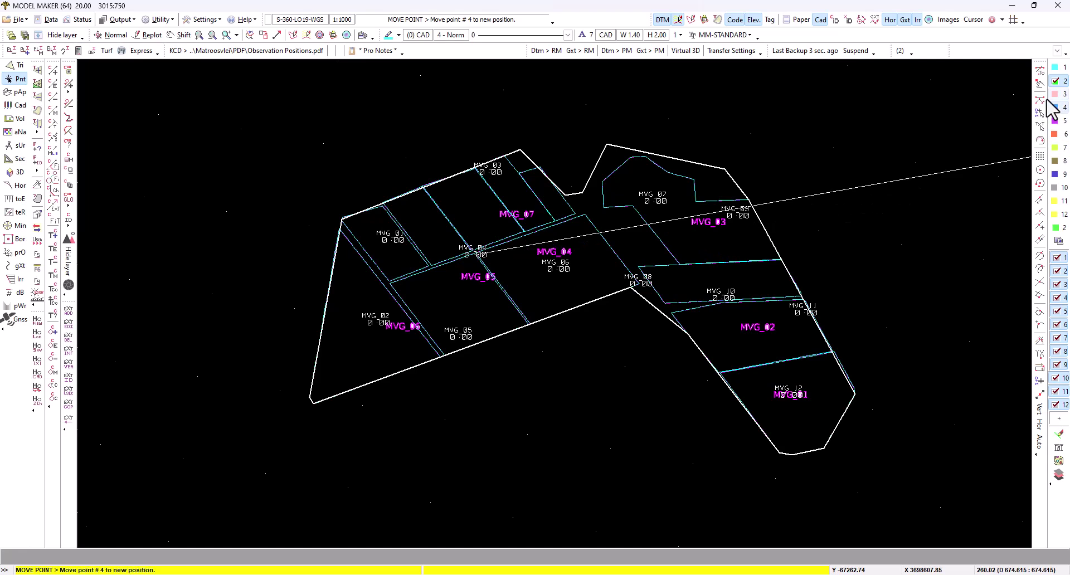
pyautogui.click(475, 240)
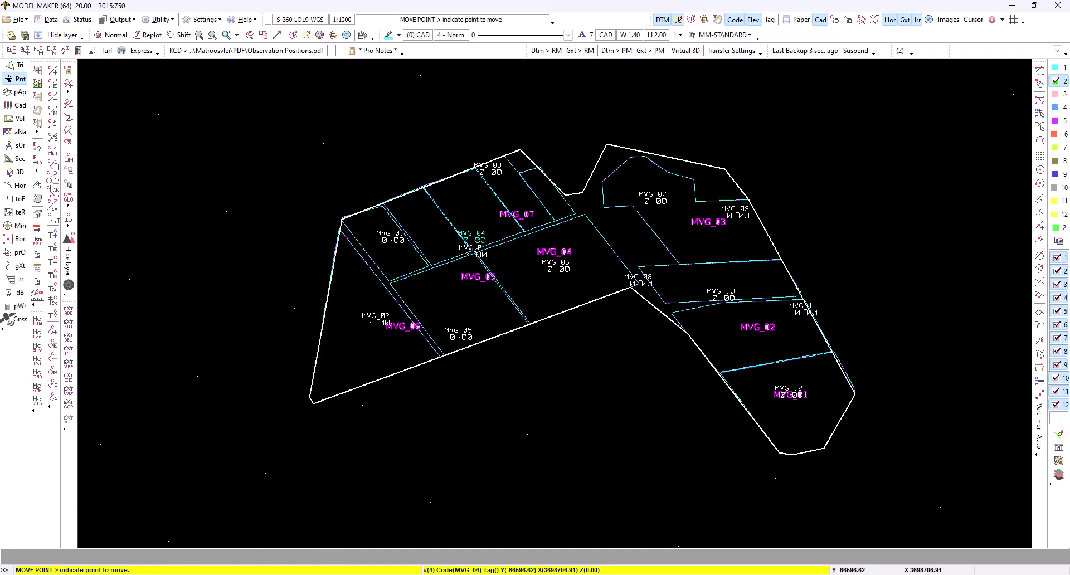
pyautogui.click(633, 283)
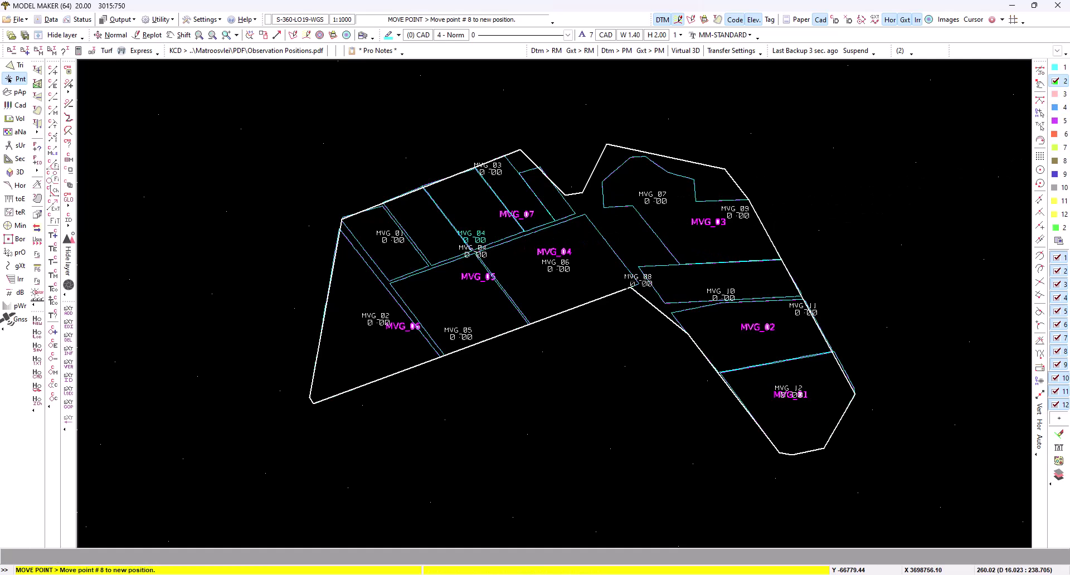
pyautogui.click(632, 281)
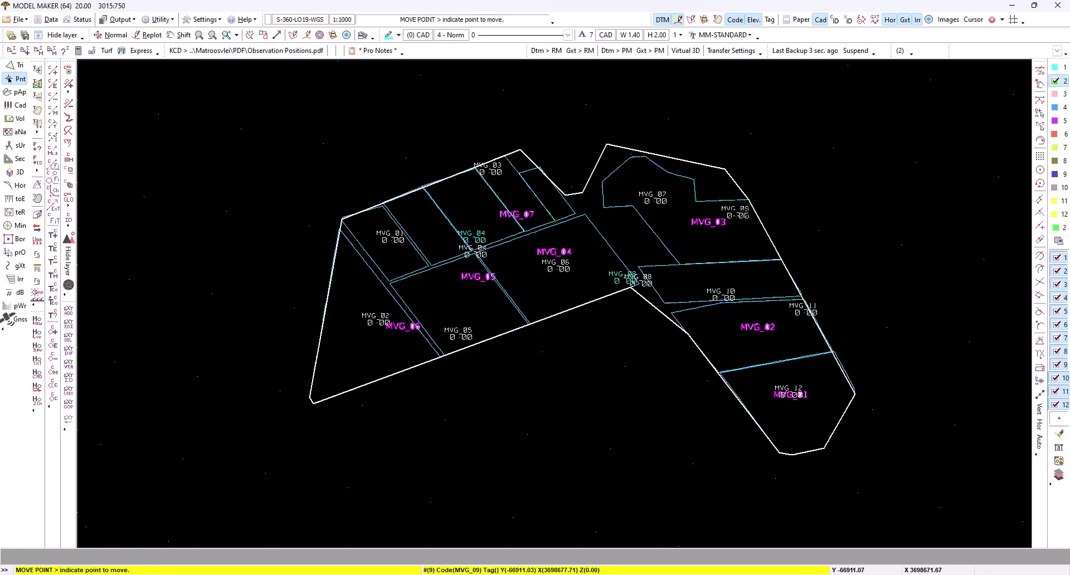
pyautogui.click(708, 296)
pyautogui.click(696, 296)
pyautogui.press('Escape')
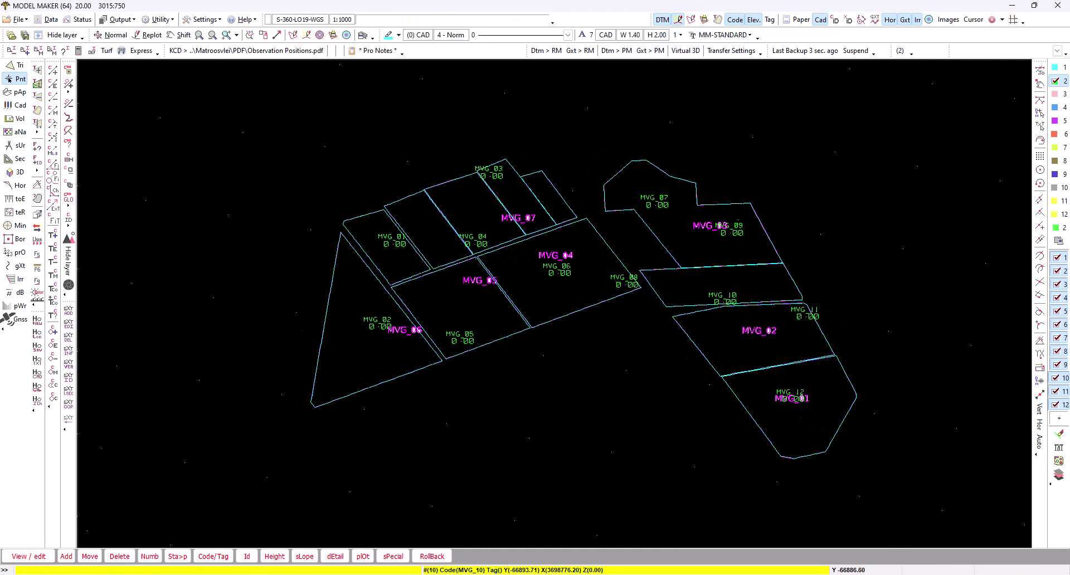
# - Move MVG_11 lower and to the left within its block
pyautogui.press('m')
pyautogui.click(806, 316)
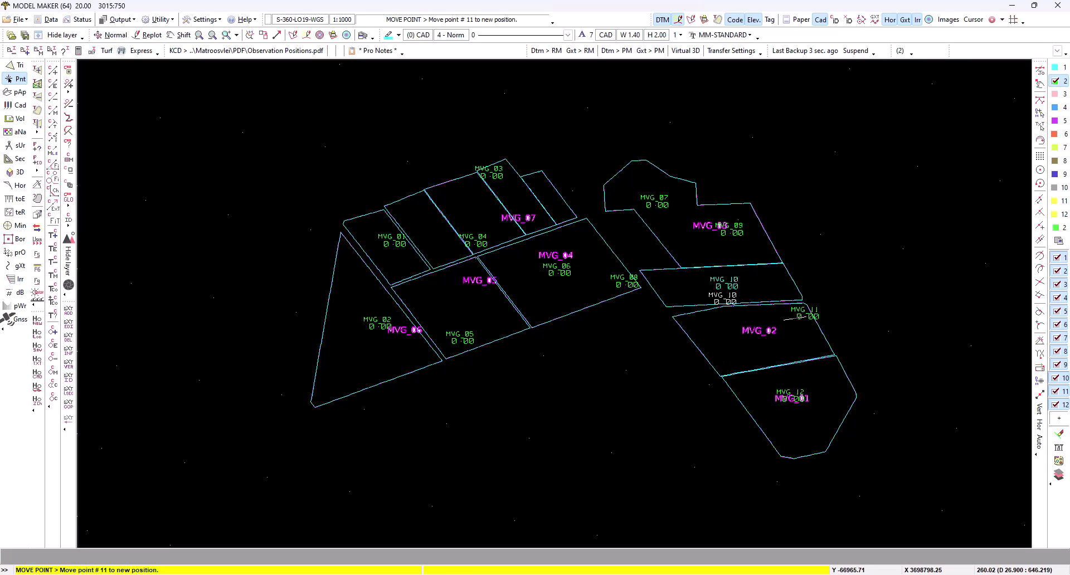
pyautogui.click(773, 341)
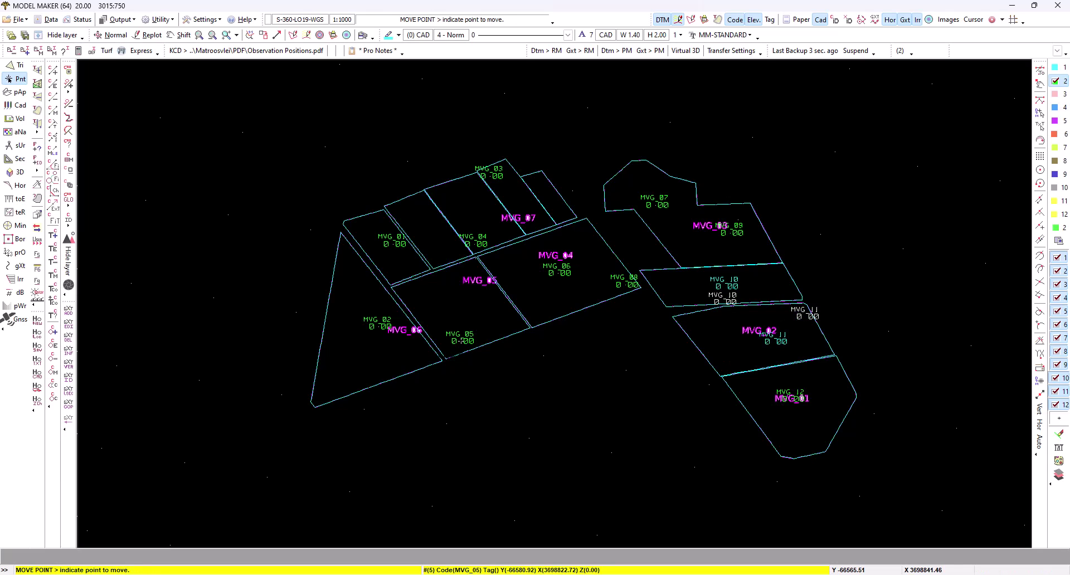
pyautogui.press('Escape')
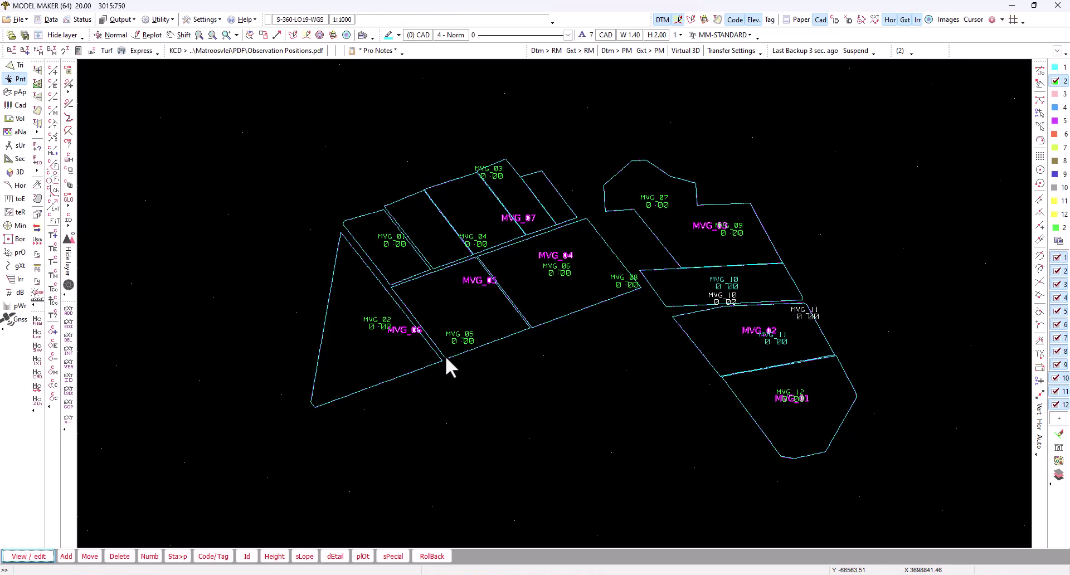
# - Add point MVG_13 in the left triangular block with numeric code incrementing on
pyautogui.click(65, 556)
pyautogui.click(490, 223)
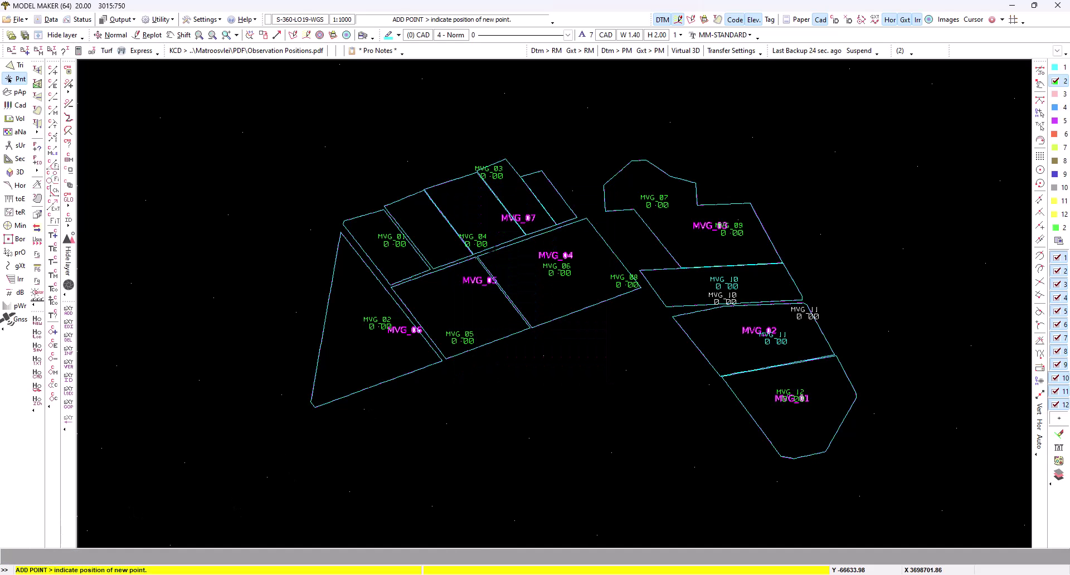
pyautogui.click(335, 380)
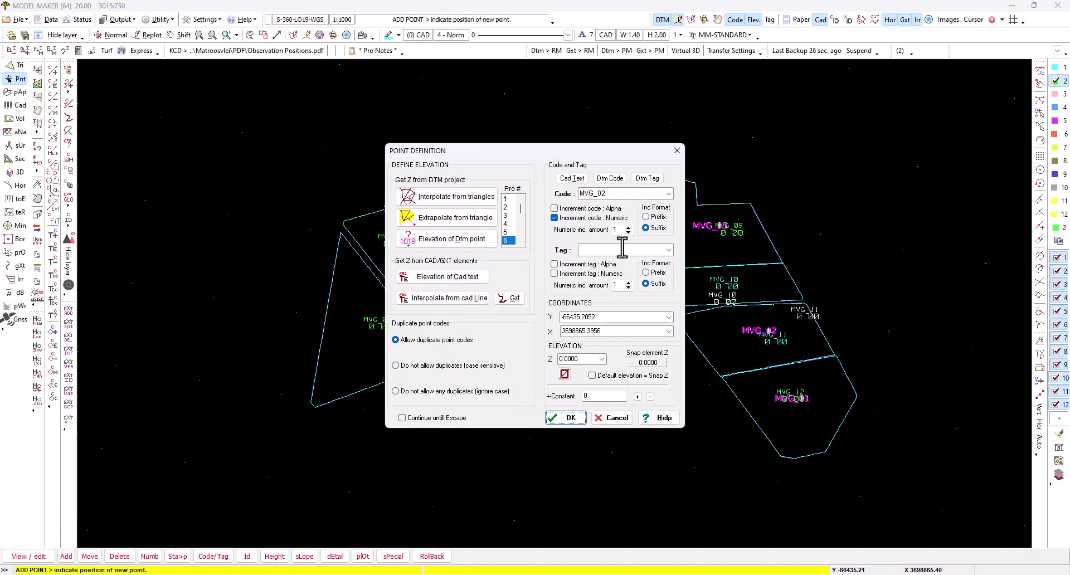
pyautogui.doubleClick(620, 195)
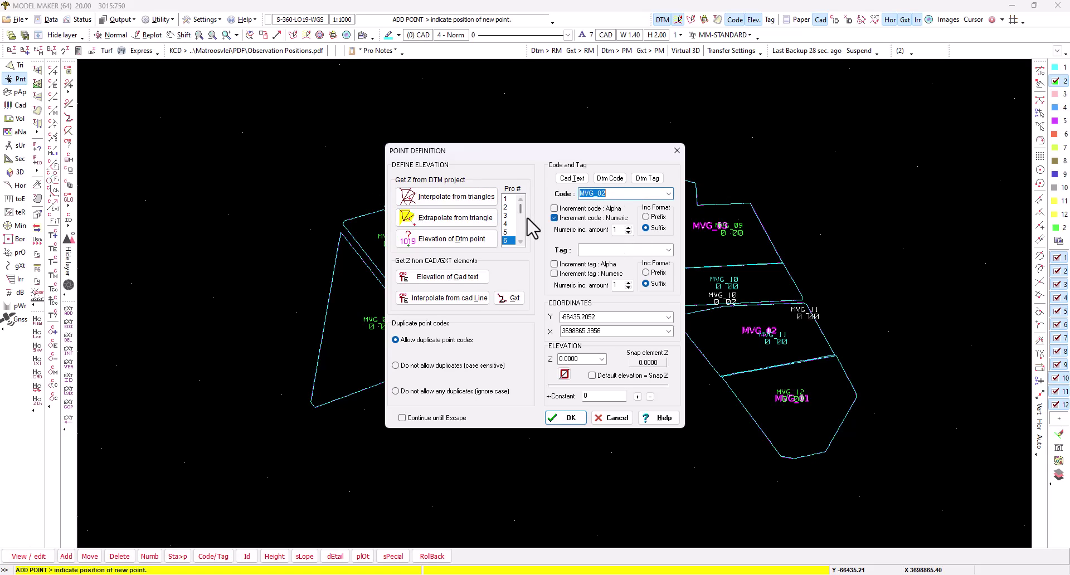
pyautogui.moveTo(599, 193); pyautogui.dragTo(618, 193)
pyautogui.write('13')
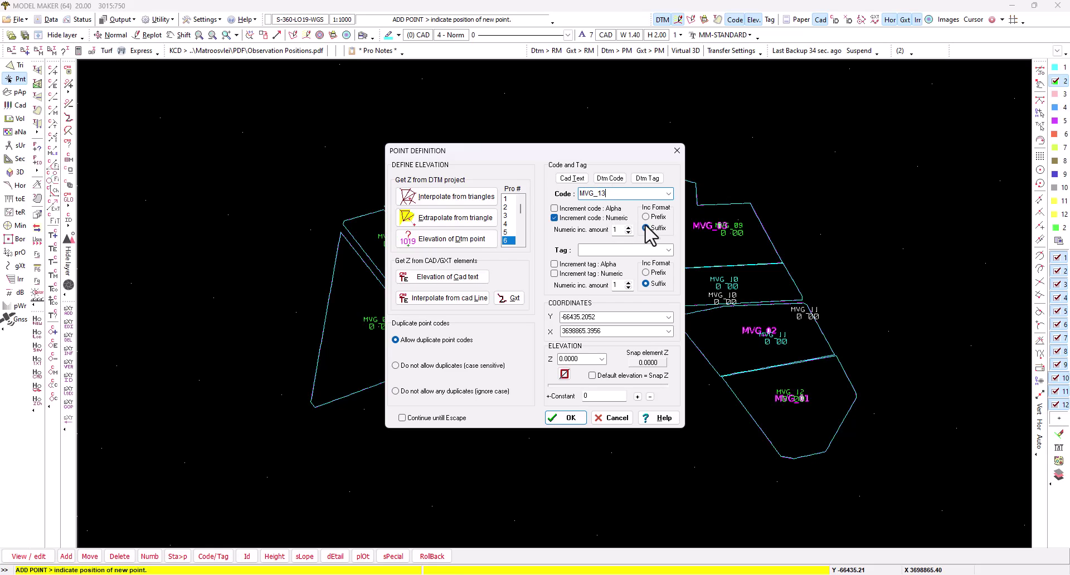
pyautogui.click(592, 218)
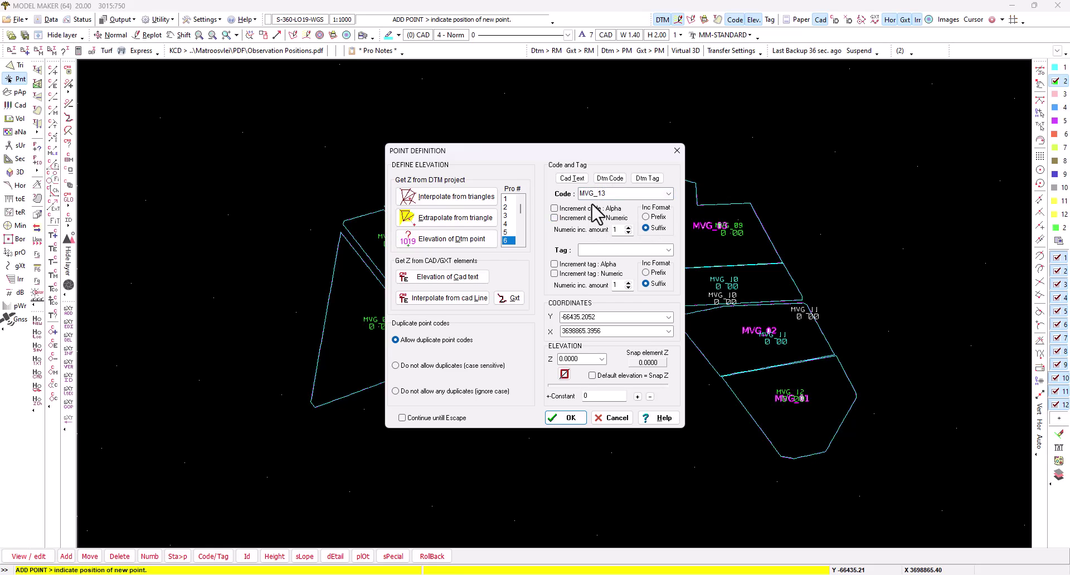
pyautogui.click(582, 218)
pyautogui.click(576, 418)
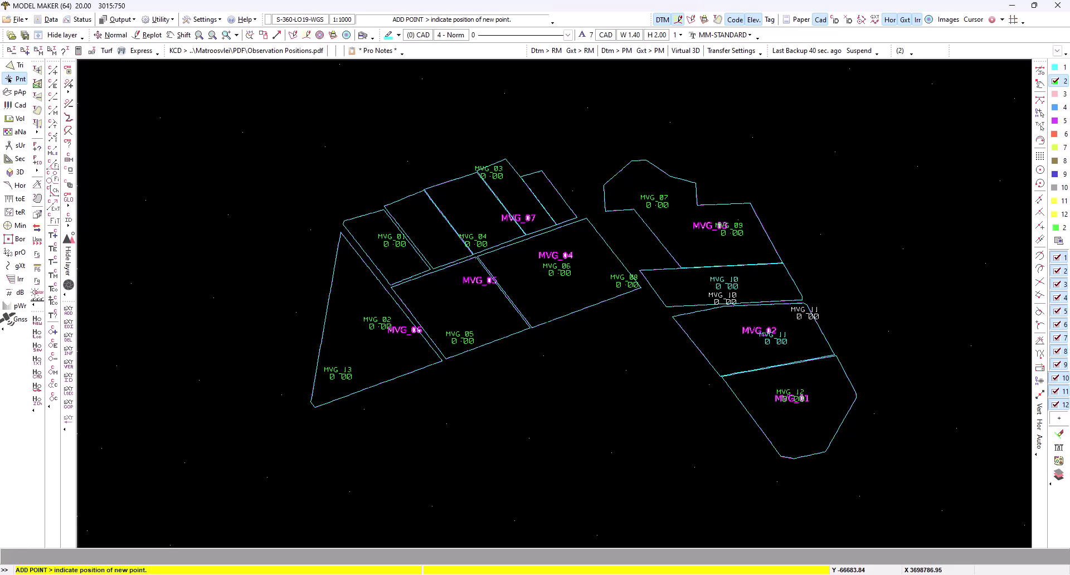
# - Add points MVG_14 in the central block and MVG_15 in the bottom-right block
pyautogui.click(536, 310)
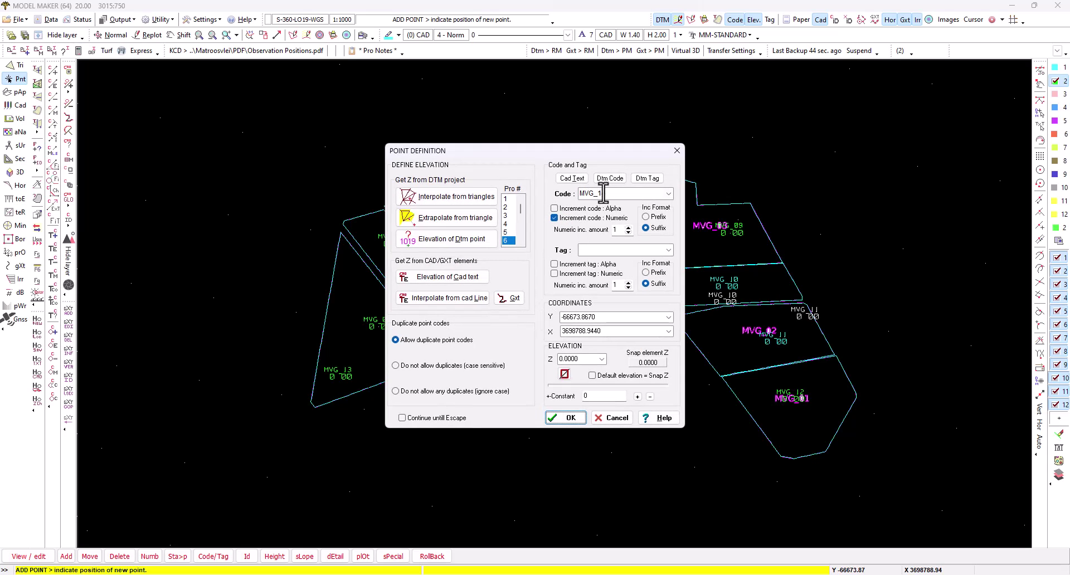
pyautogui.click(574, 418)
pyautogui.click(790, 452)
pyautogui.click(564, 418)
pyautogui.press('Escape')
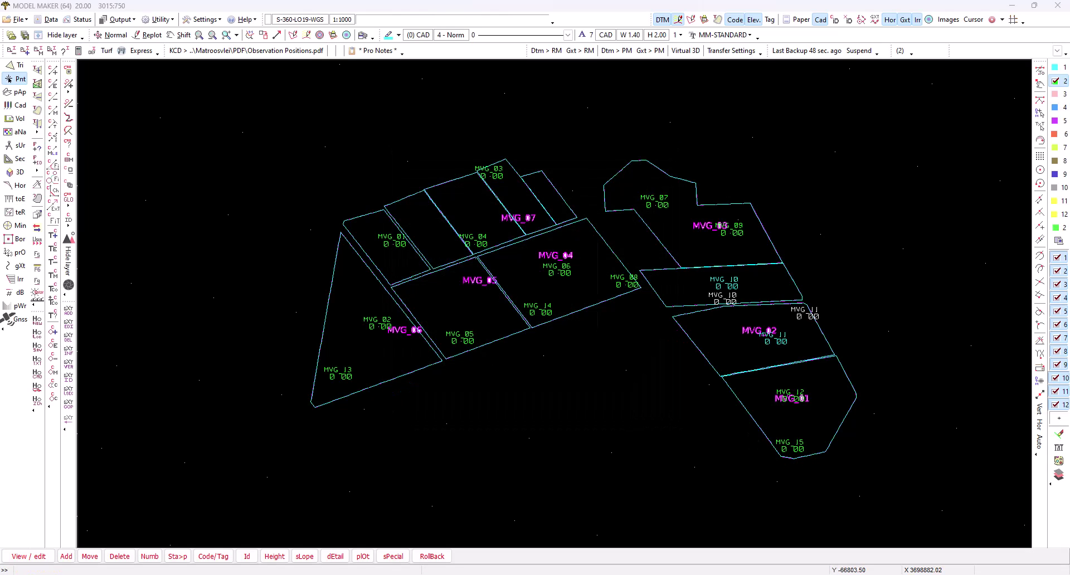